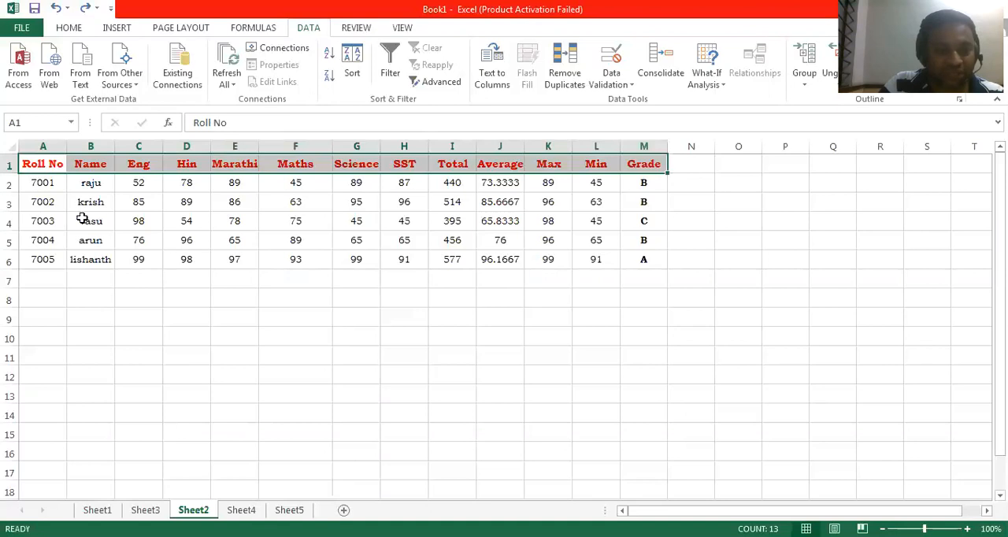
- Turn on filtering for the header row from Roll No to Grade (A1:M1)
click(240, 226)
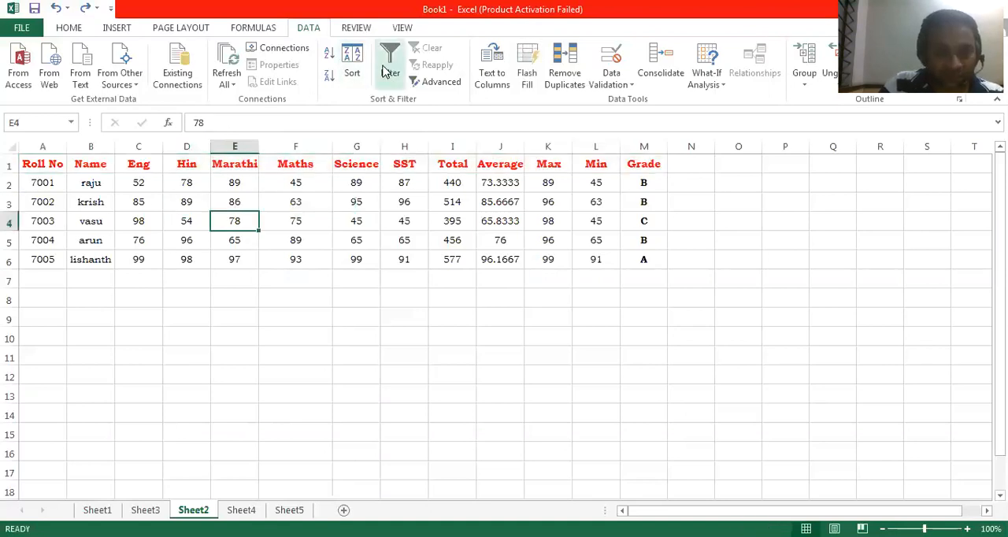
drag(37, 167, 627, 167)
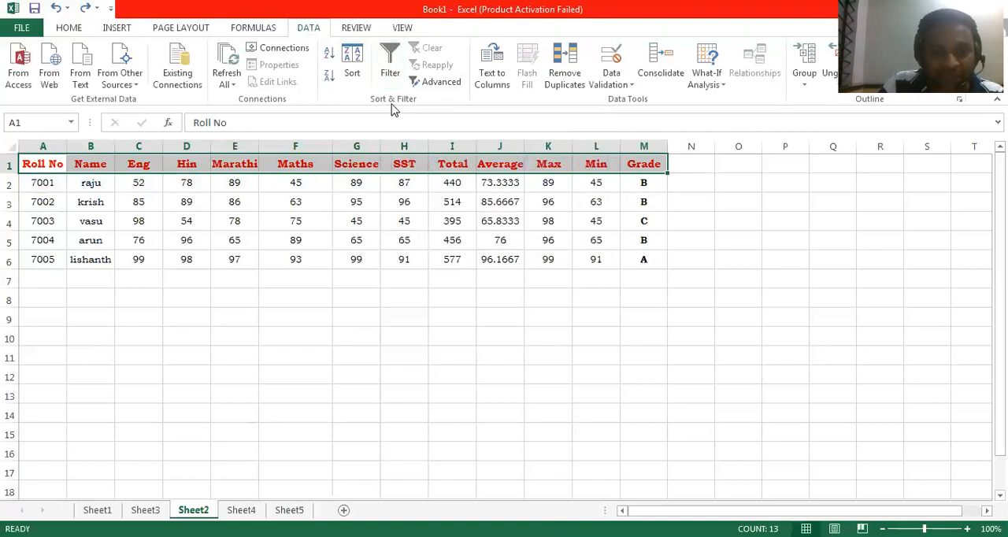
click(390, 57)
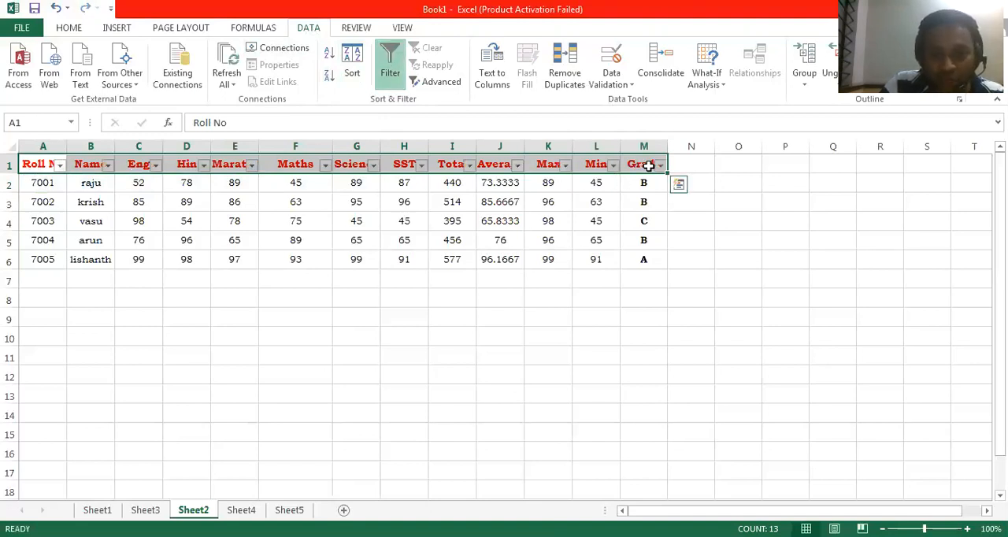
- Filter the Roll No column to show only 7005, and restore all of its rows
click(59, 165)
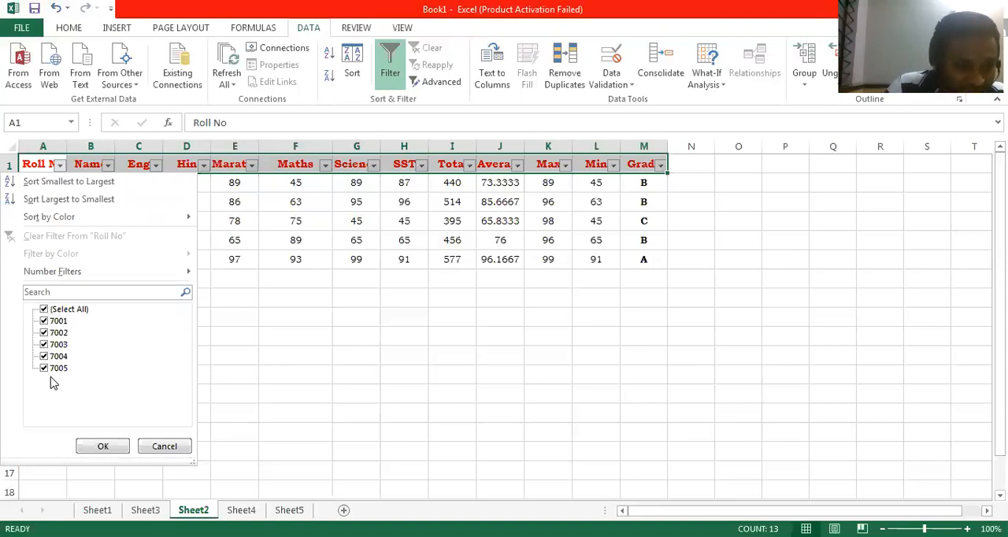
click(44, 309)
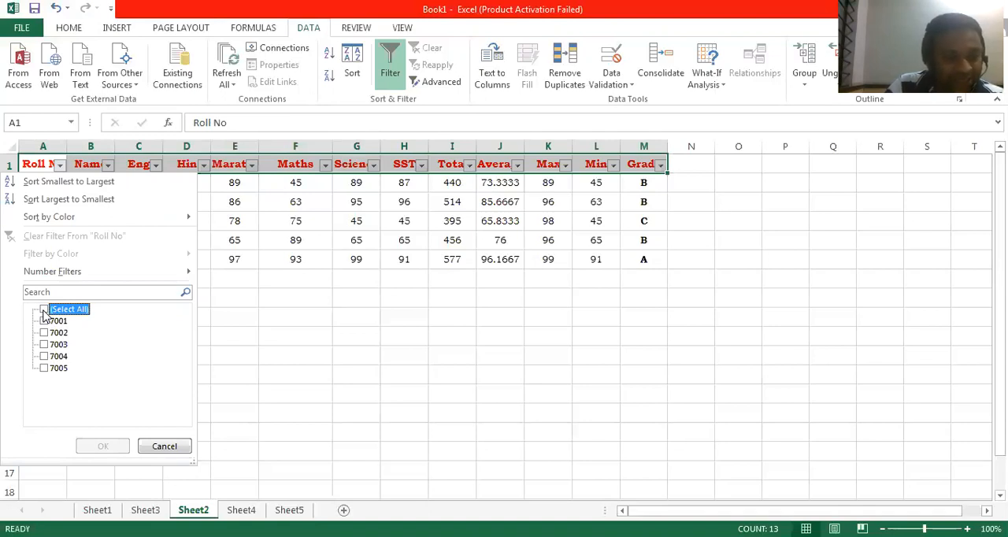
click(43, 368)
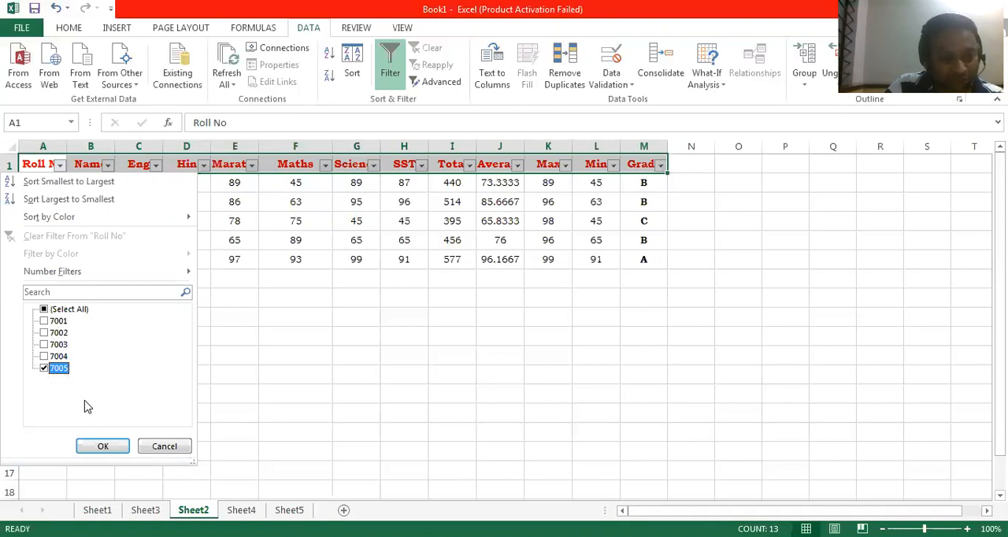
click(103, 447)
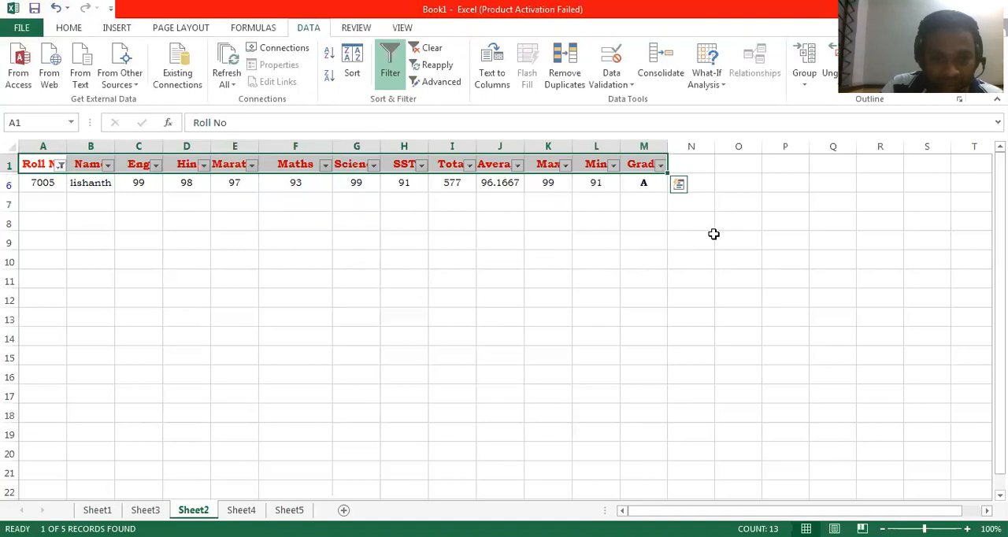
click(62, 169)
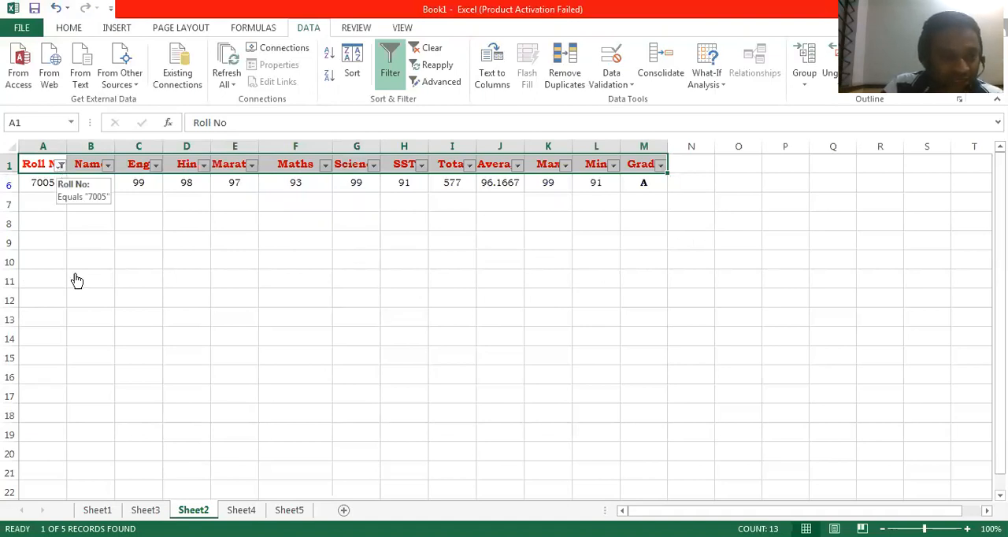
click(105, 446)
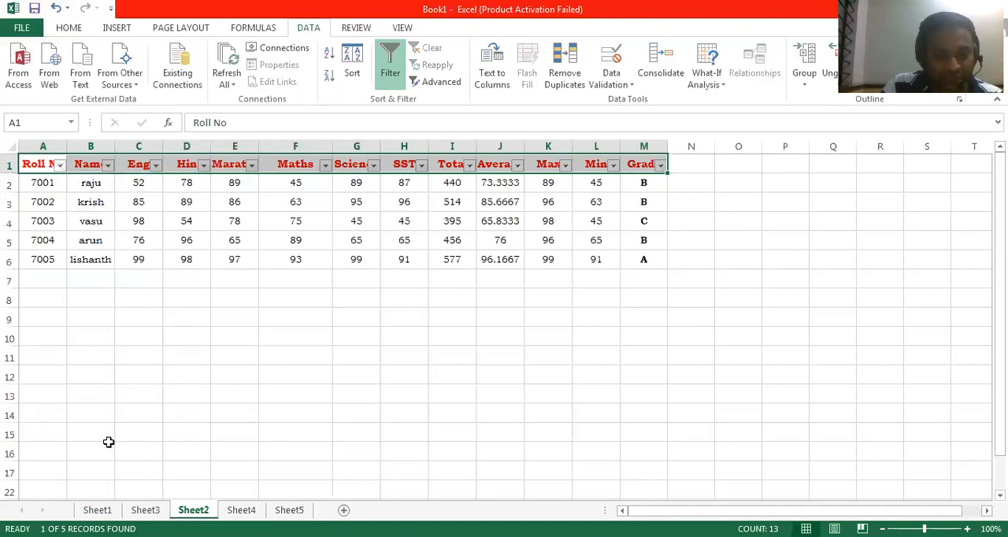
- Filter the Roll No column to show 7002 and 7005, and reselect all roll numbers to restore the full table
click(59, 167)
click(44, 309)
click(44, 368)
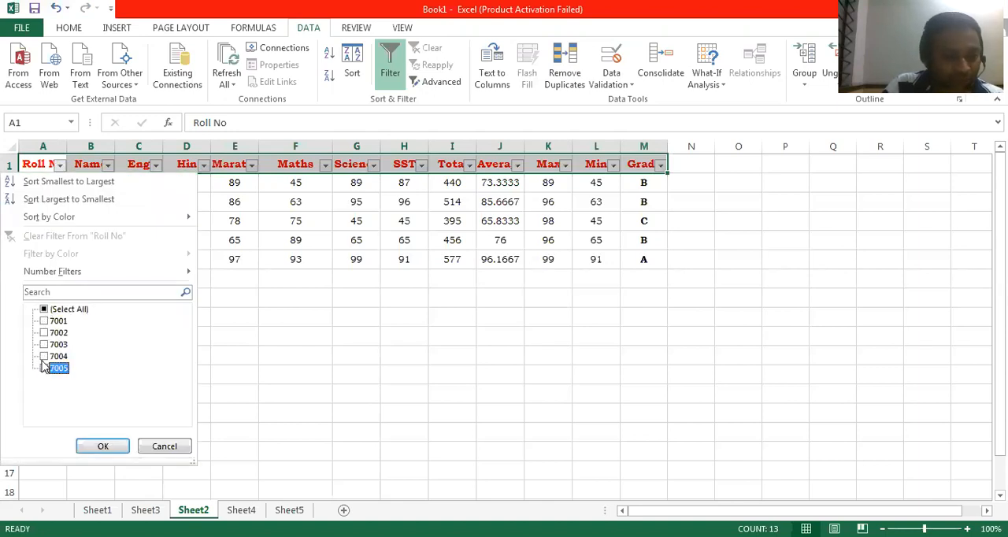
click(44, 333)
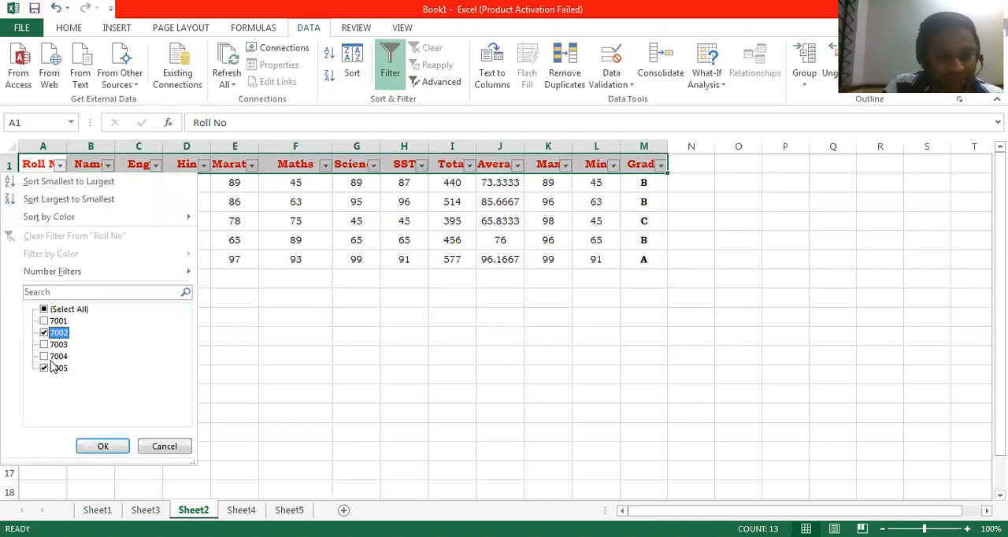
click(110, 447)
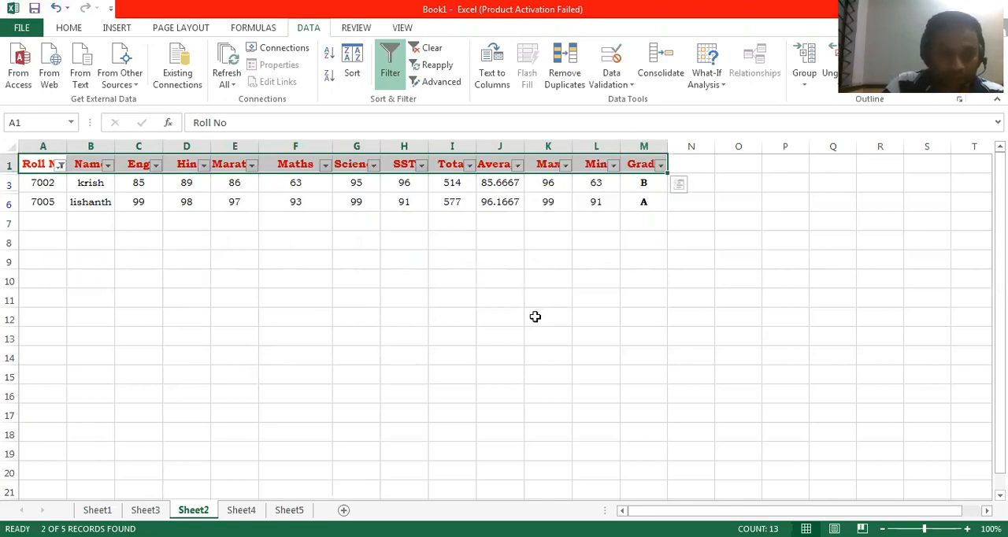
click(57, 165)
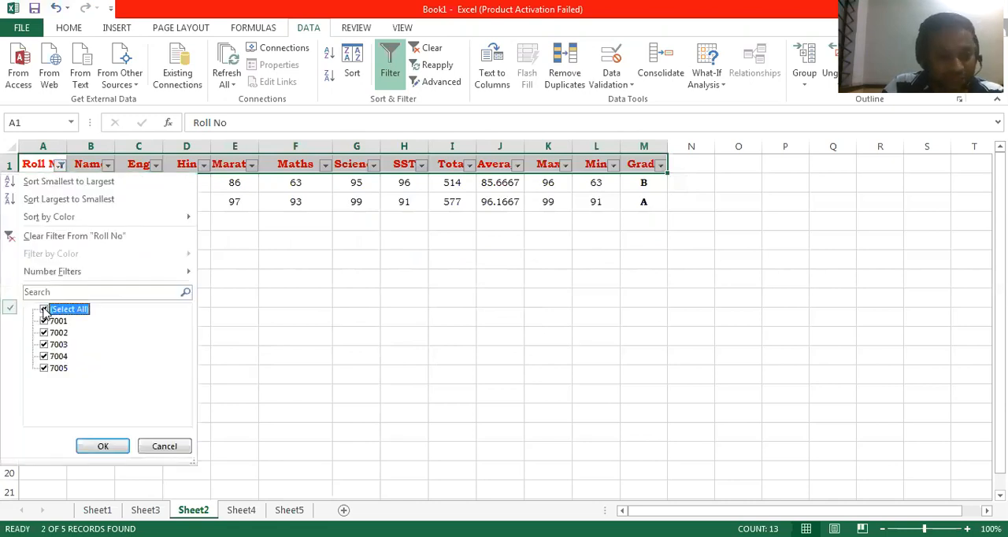
click(105, 445)
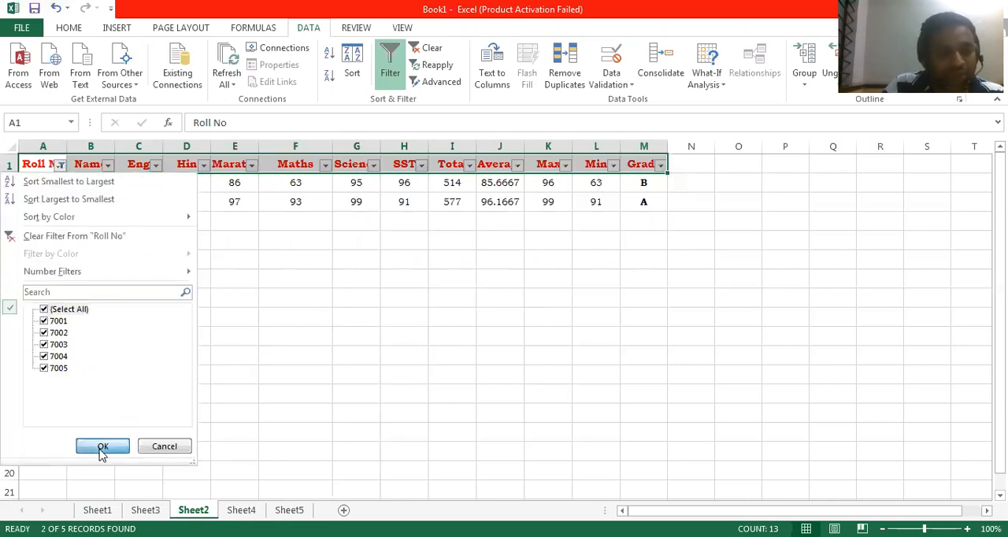
- Filter the Name column to show only the student with roll number 7003, and restore all names
click(107, 165)
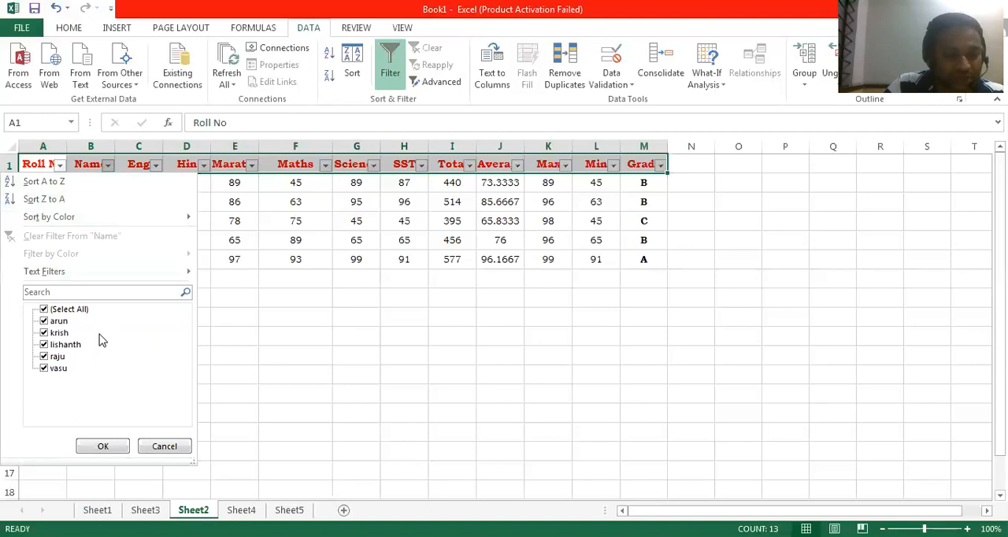
click(44, 369)
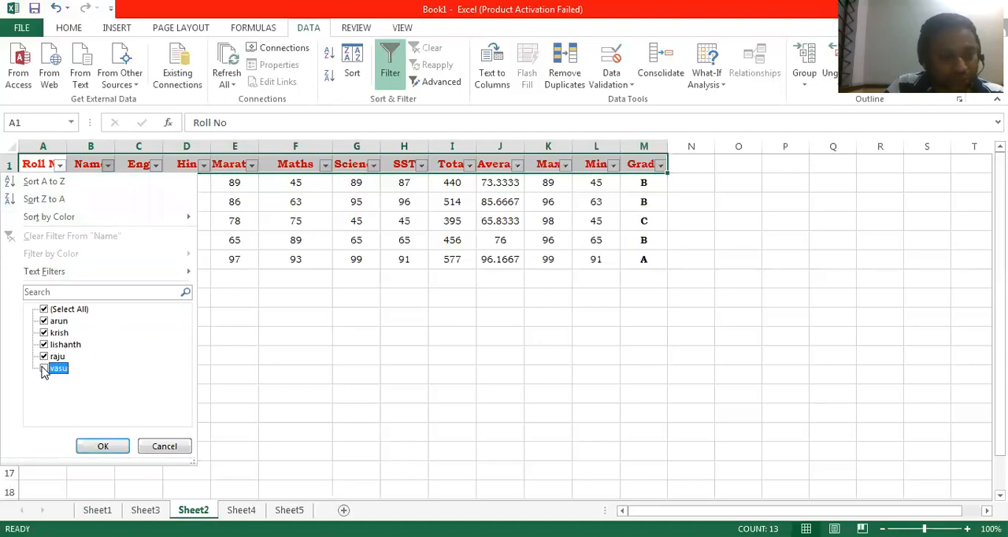
click(44, 310)
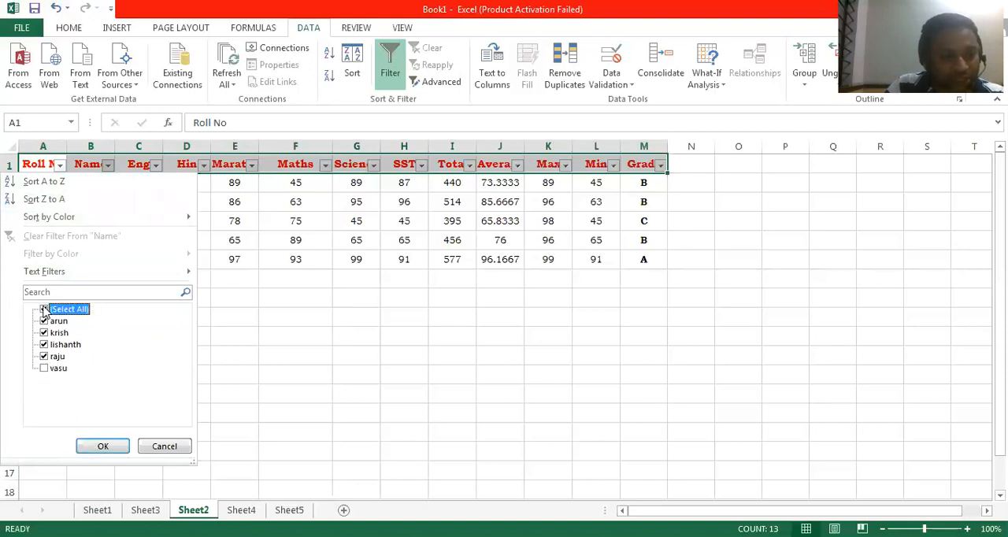
click(45, 369)
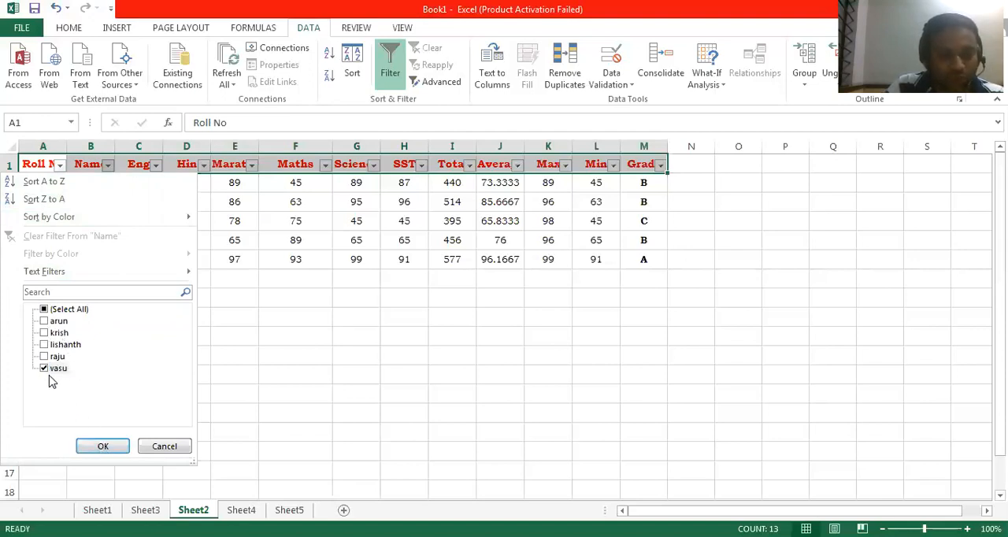
click(98, 452)
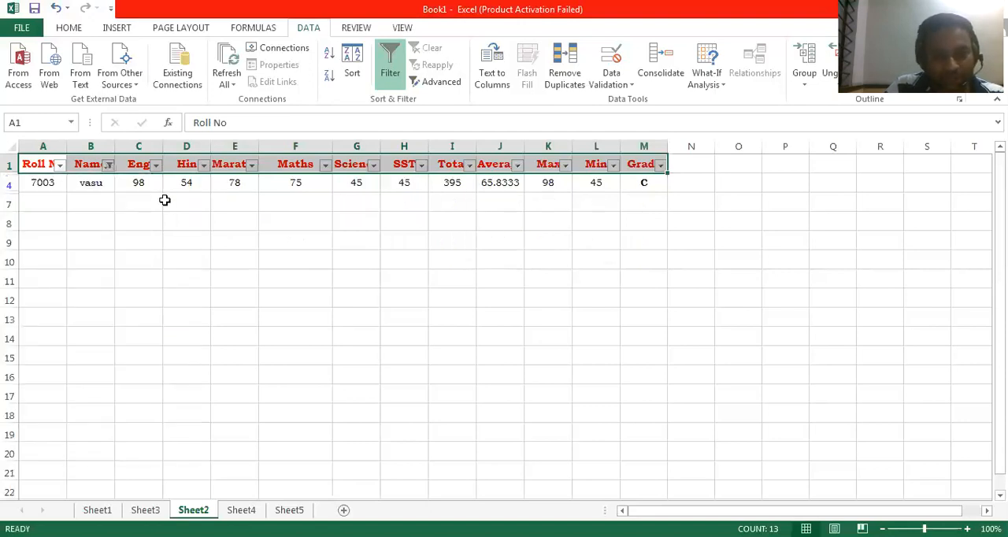
click(107, 164)
click(44, 308)
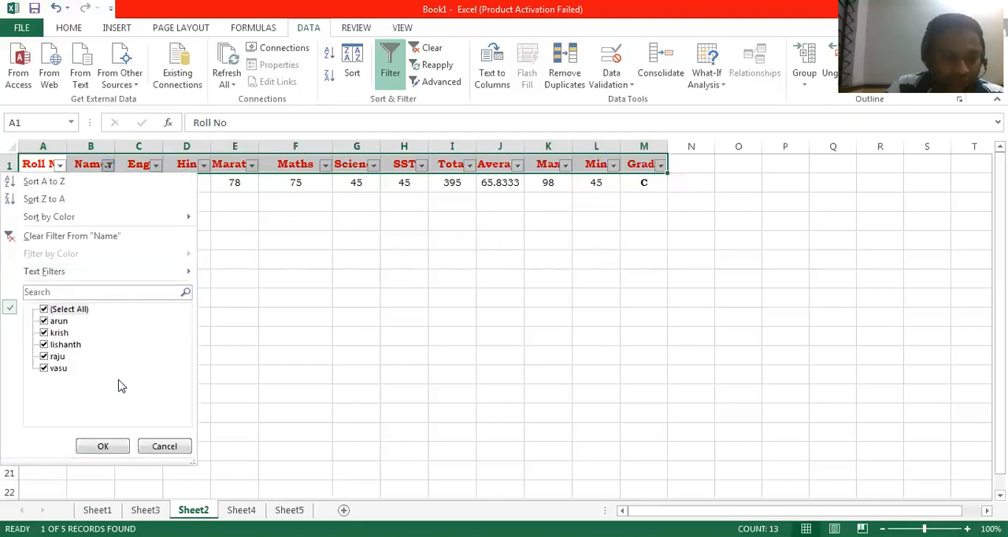
click(103, 446)
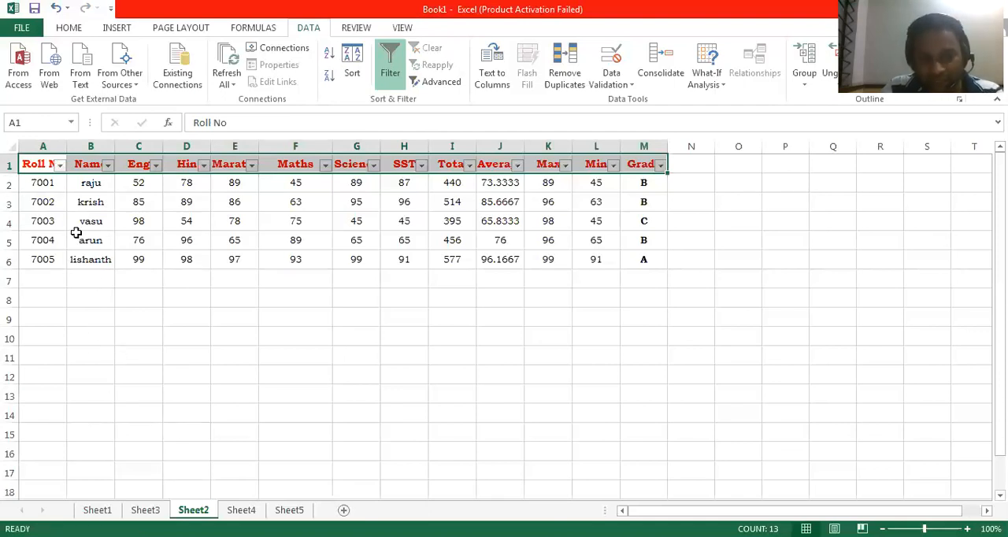
- Filter the Total column to show only 577, and restore all totals
click(469, 166)
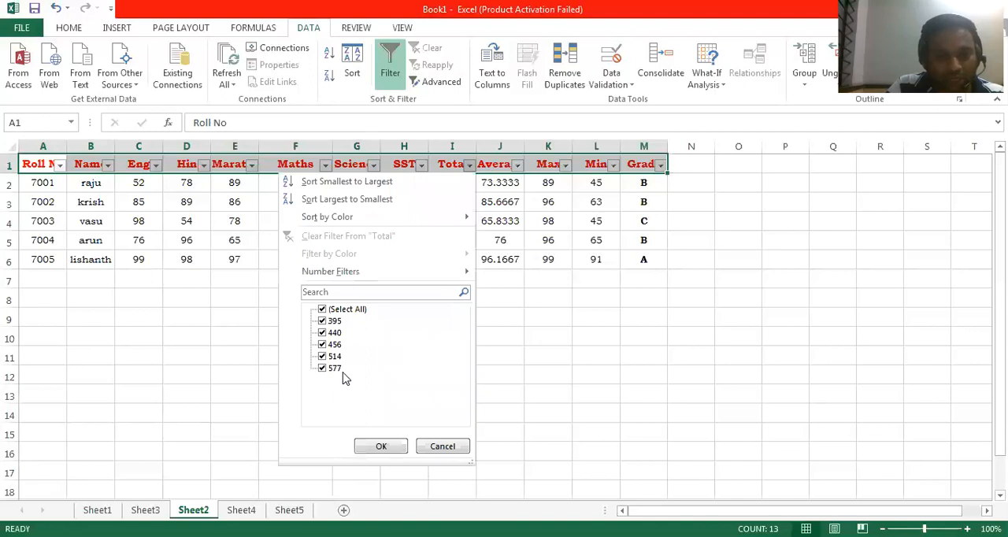
click(324, 310)
click(322, 369)
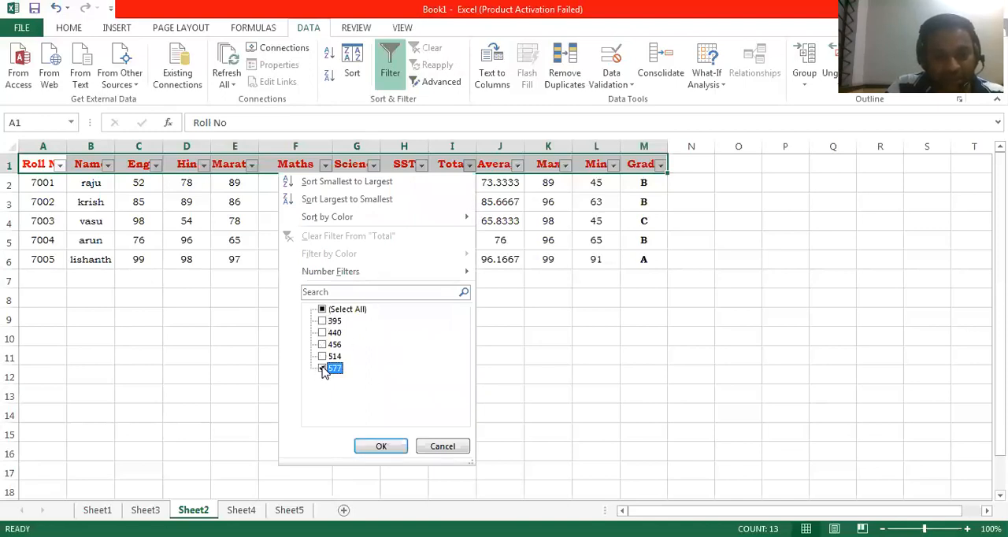
click(382, 447)
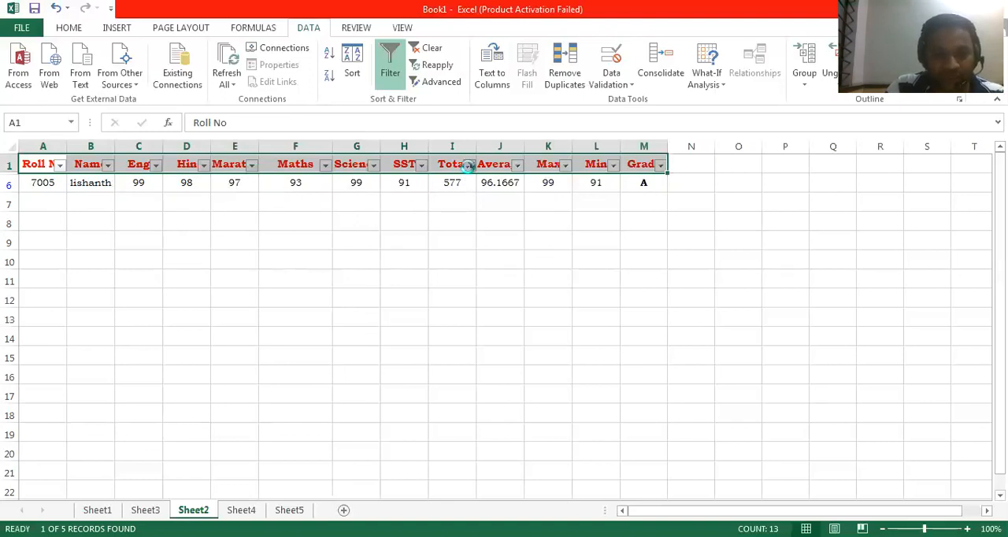
click(468, 166)
click(322, 308)
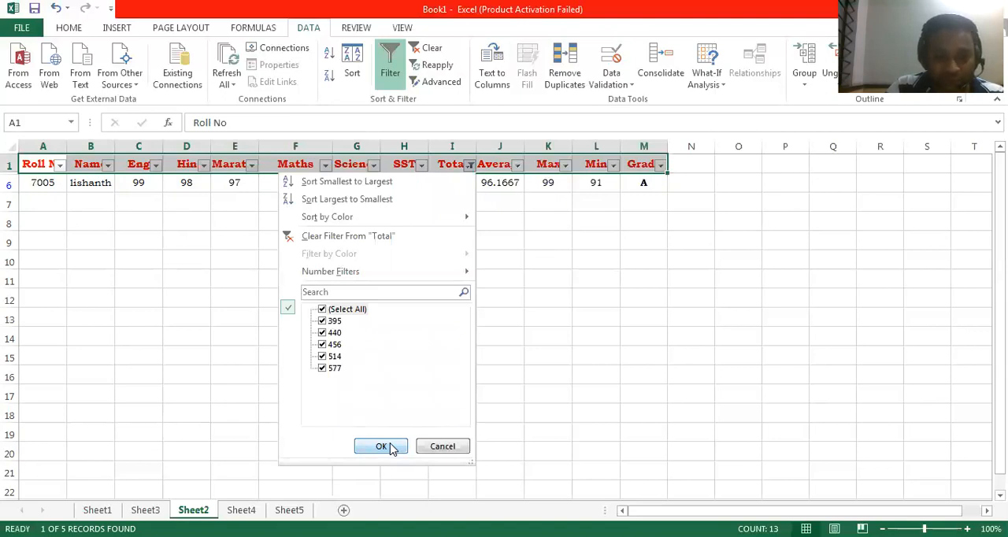
click(387, 447)
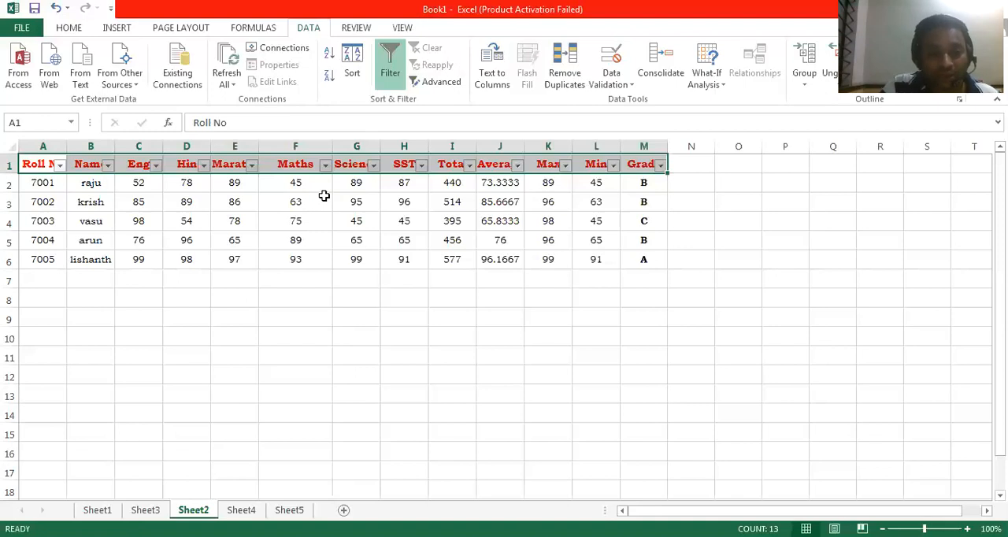
- Select the whole marks table and apply a number filter on the Maths column for marks less than 60
drag(35, 165, 636, 261)
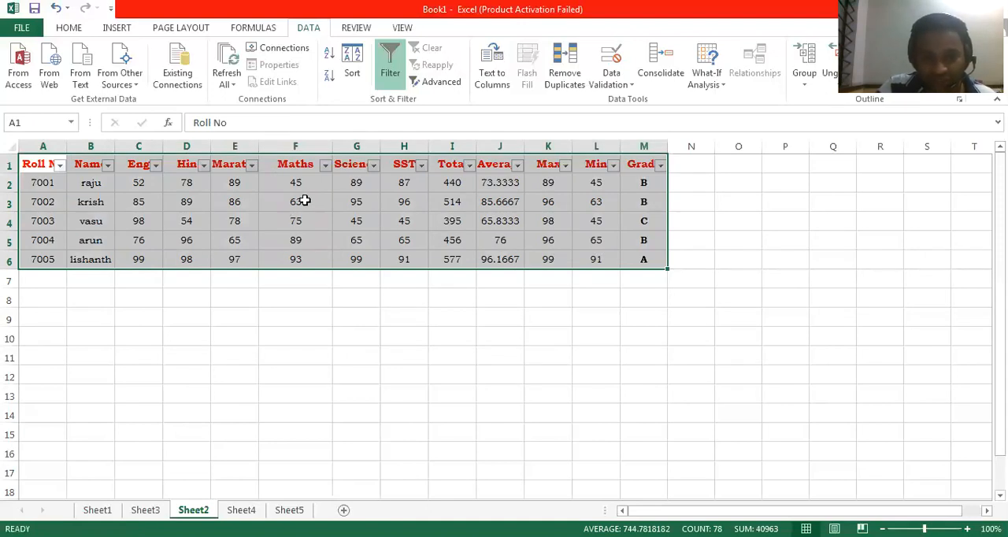
click(325, 166)
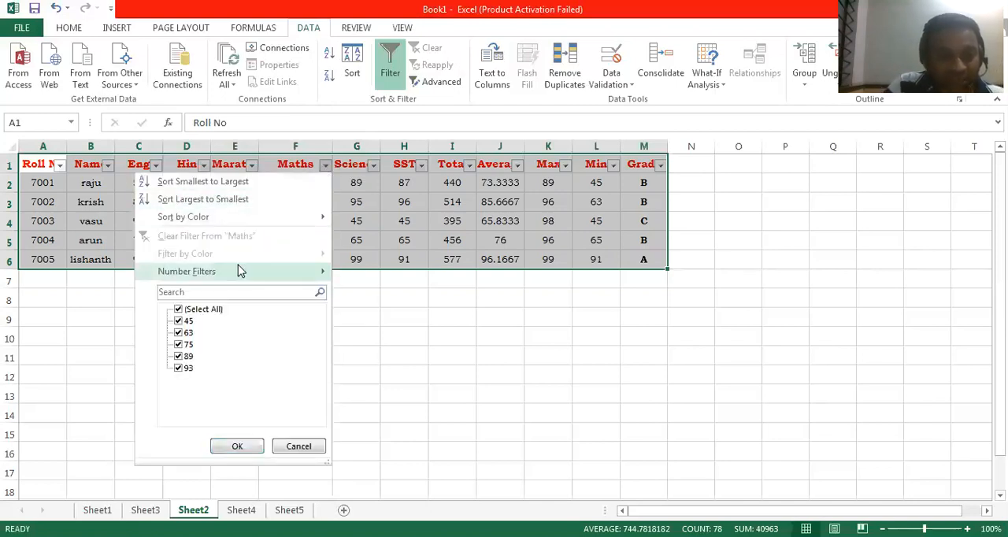
mouse_move(240, 270)
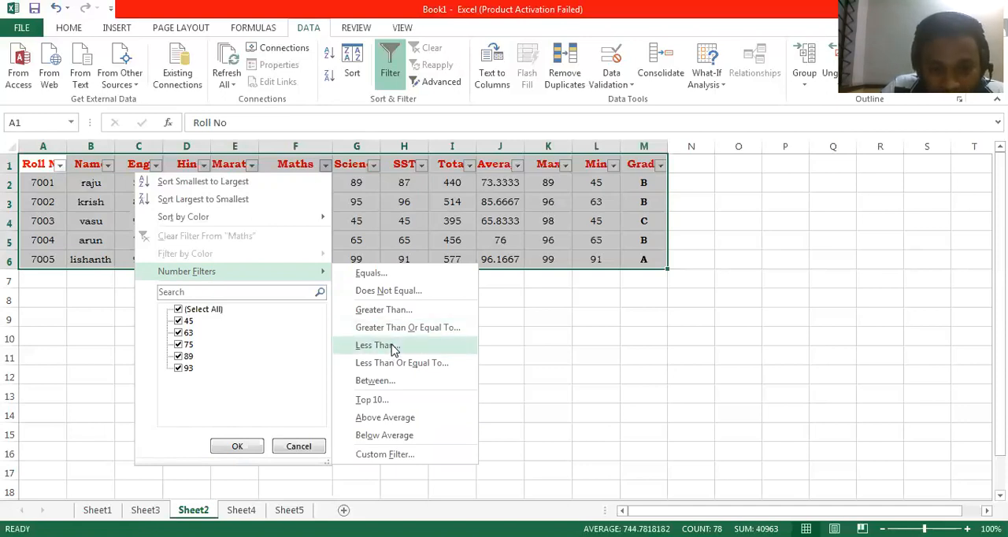
click(393, 349)
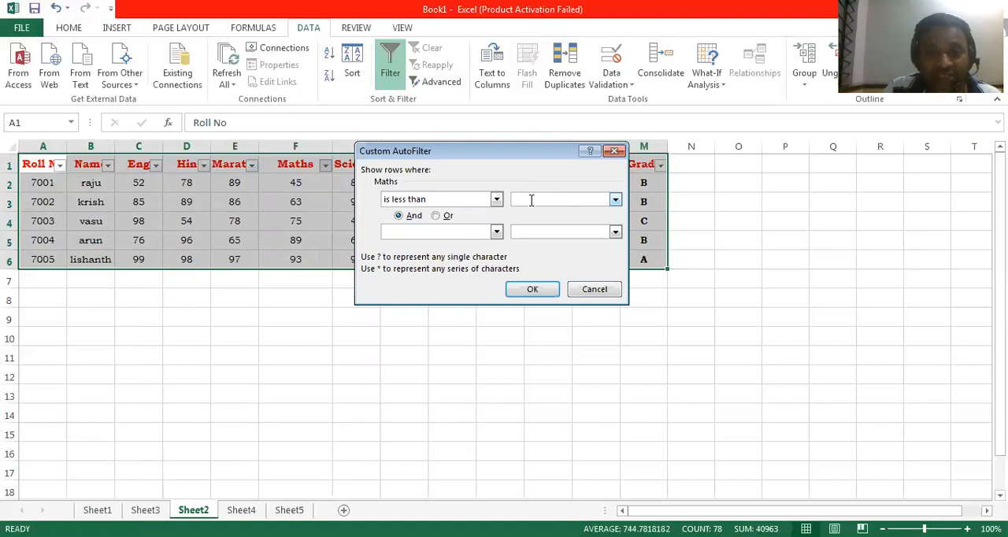
text(60)
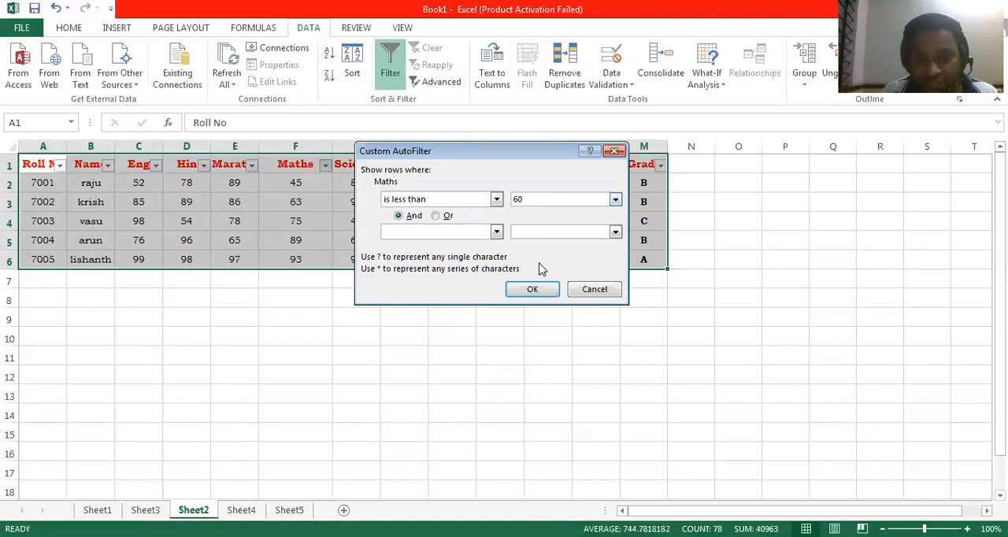
click(533, 290)
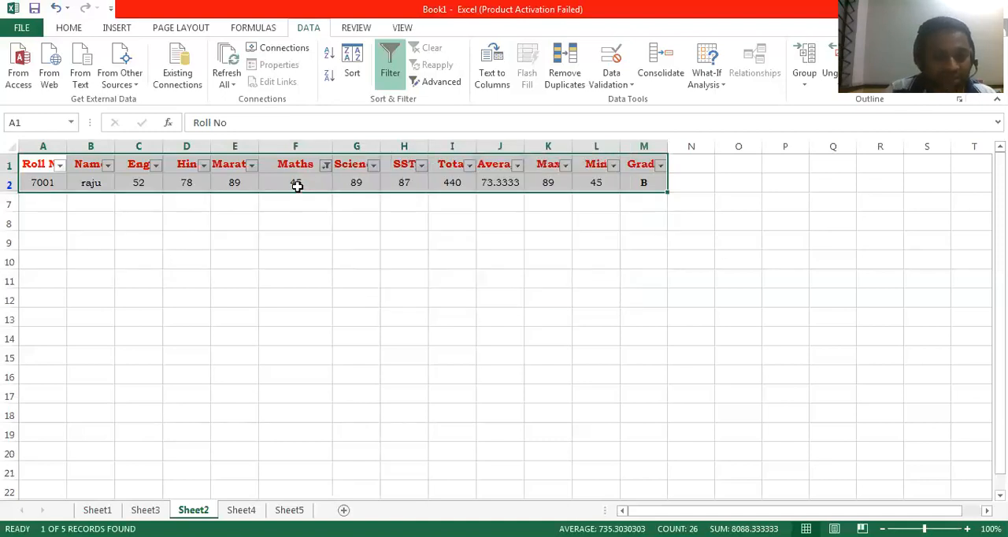
click(296, 183)
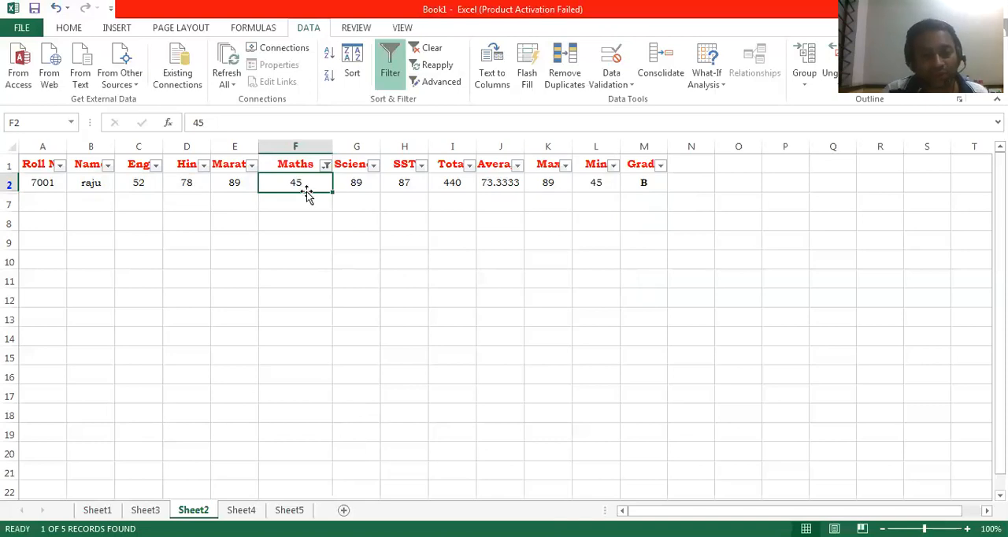
click(91, 185)
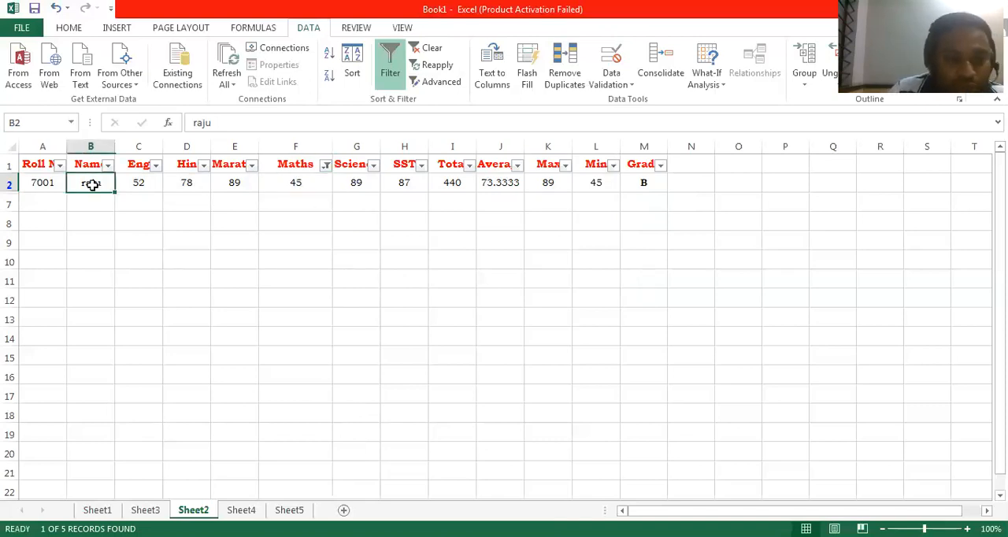
- Reselect all values in the Maths column filter to restore the full marks table
click(325, 164)
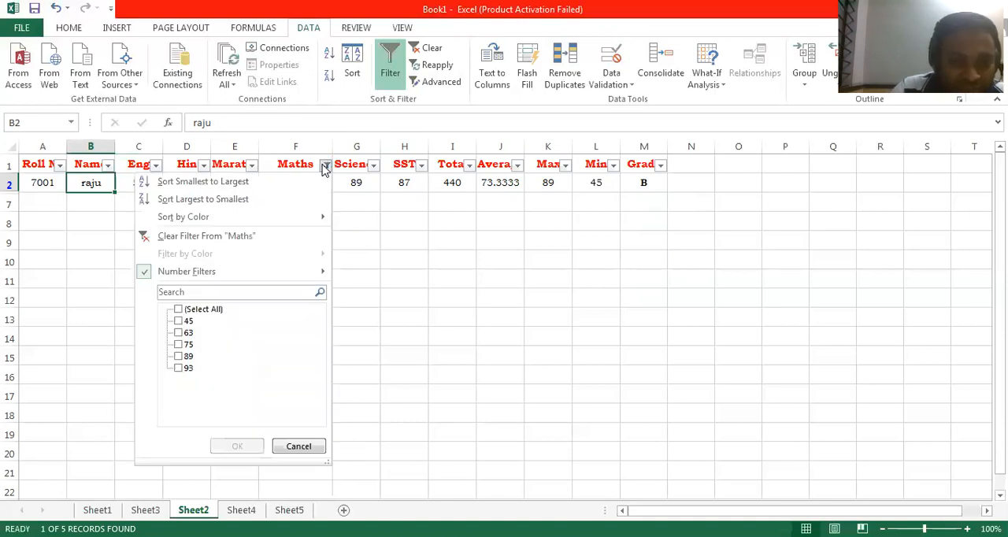
click(178, 310)
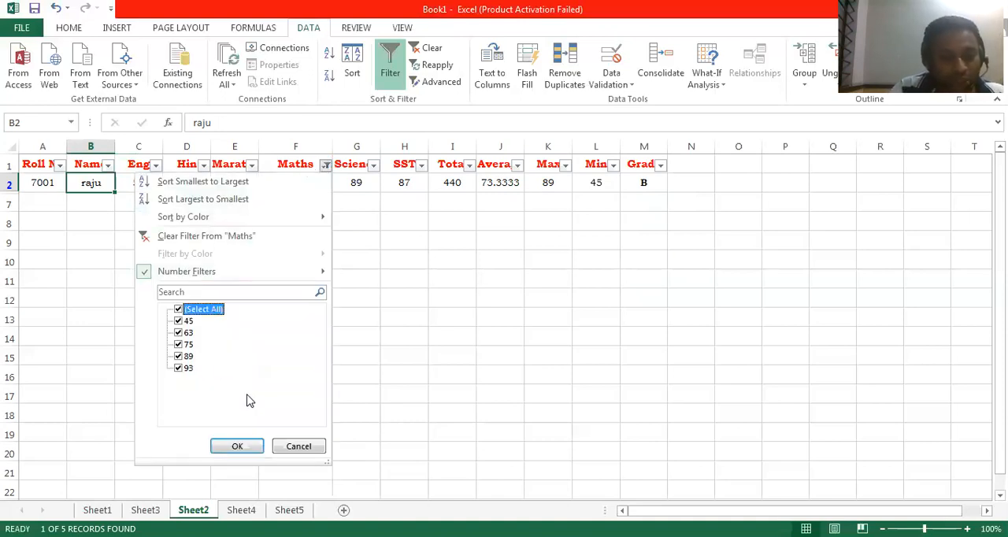
click(237, 446)
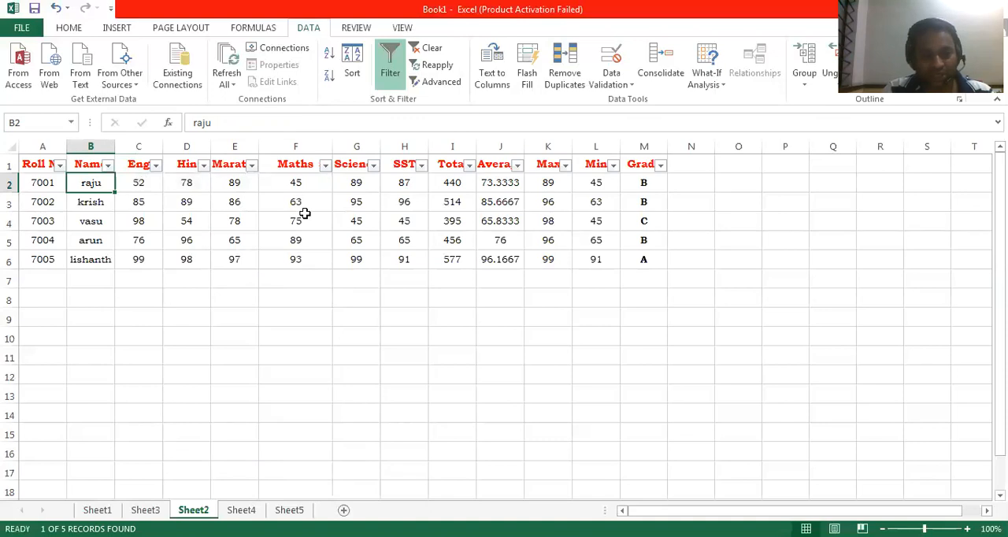
- Select the whole marks table and apply a number filter on the Science column for marks greater than 80
drag(39, 164, 642, 259)
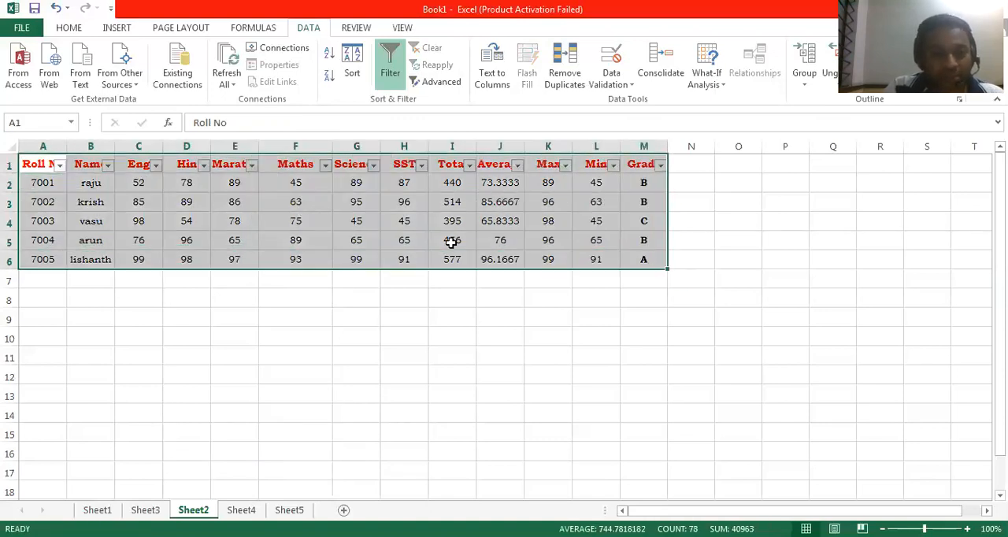
click(372, 165)
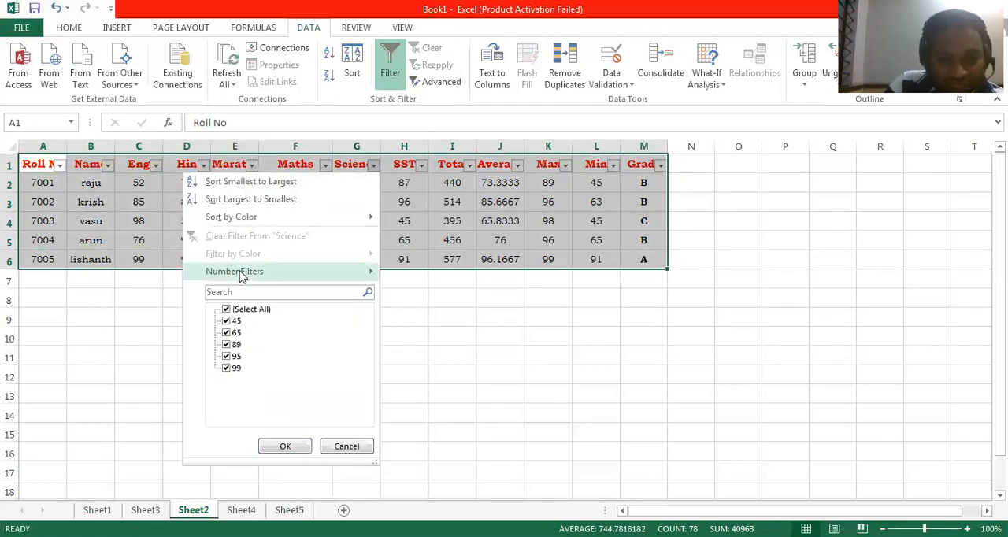
mouse_move(240, 274)
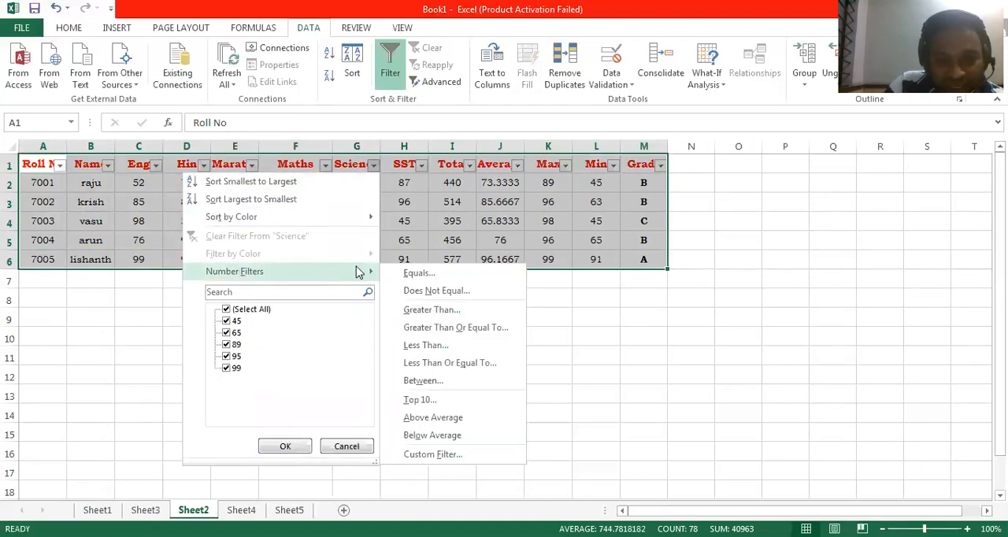
click(432, 310)
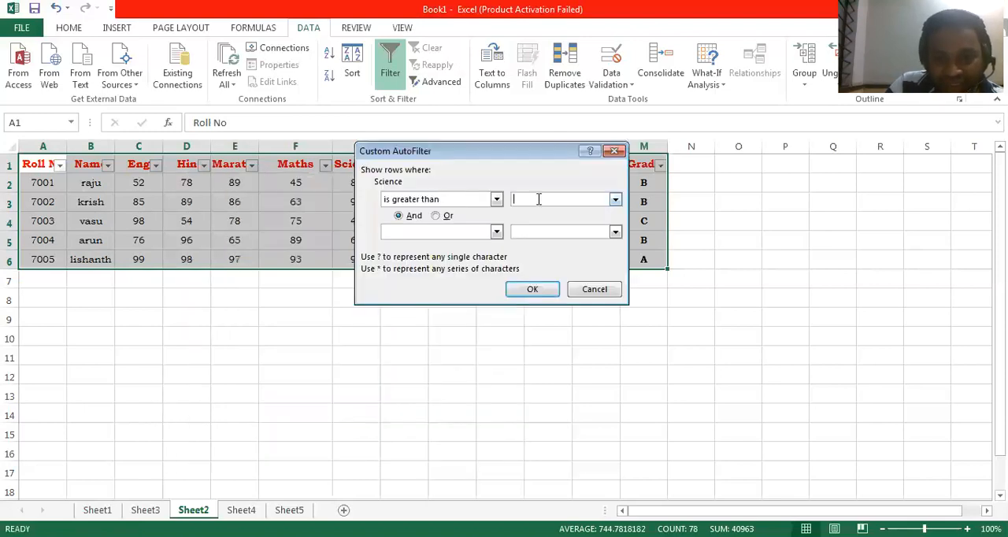
text(80)
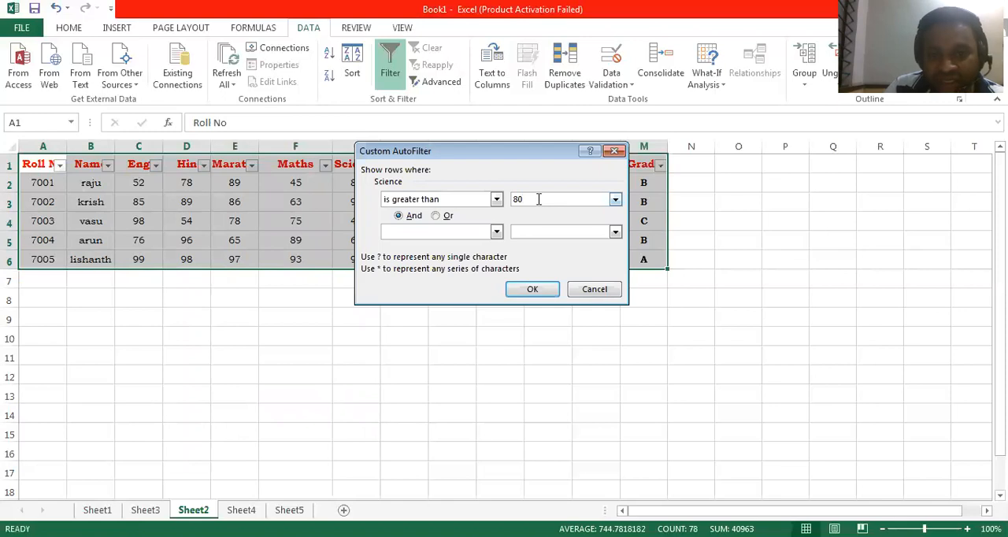
click(531, 290)
- Select the filtered Science marks, and reselect all values in the Science column filter to restore every record
drag(361, 187, 356, 222)
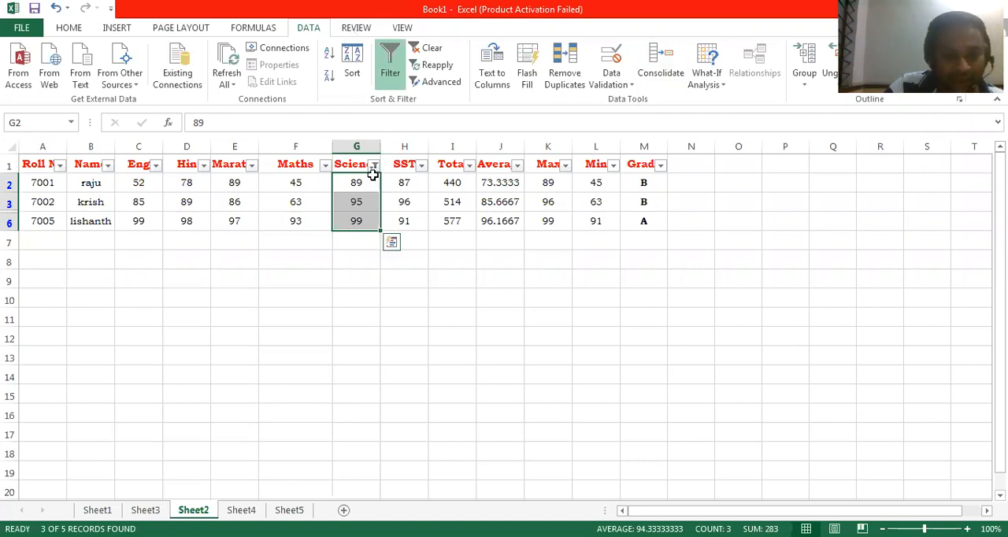
click(374, 165)
click(228, 310)
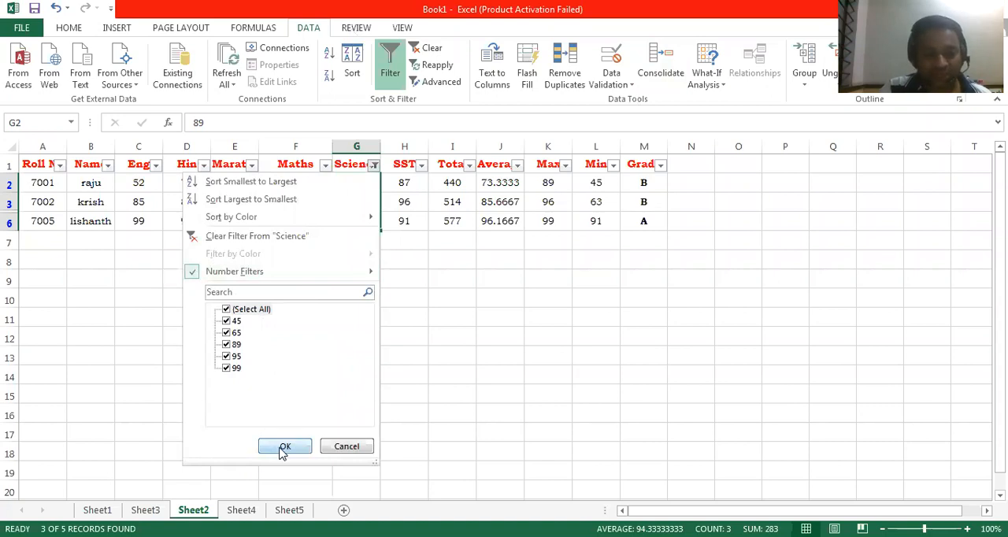
click(285, 448)
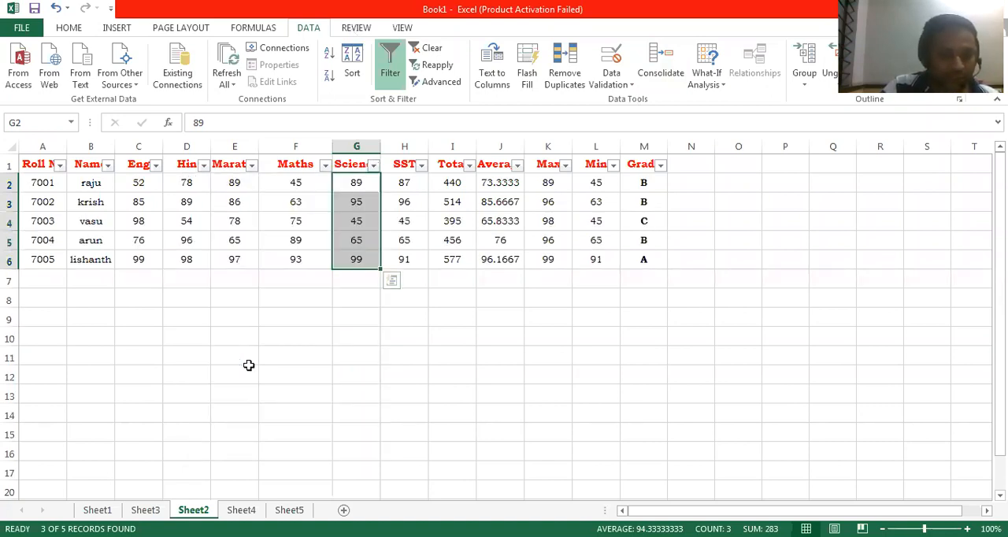